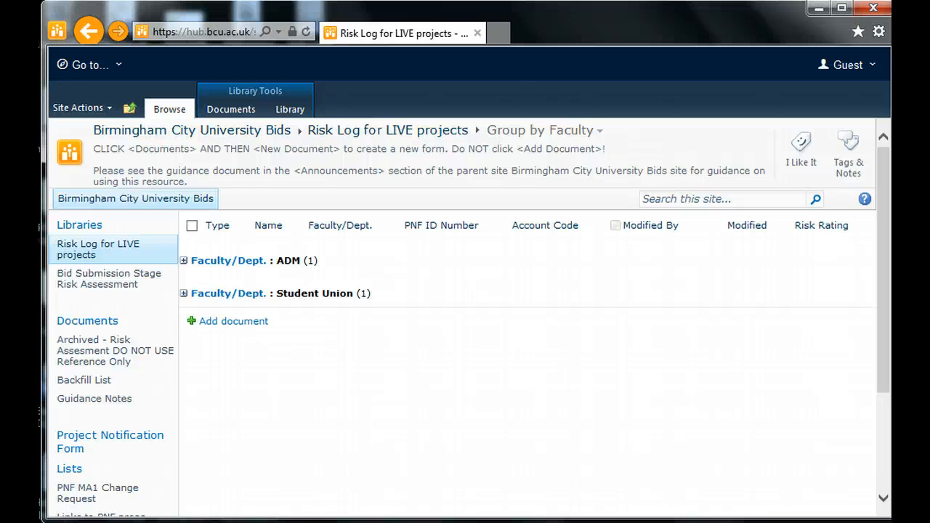
- Create a new document in the Risk Log for LIVE projects library, accepting the opening of template.xlsx
left_click(482, 409)
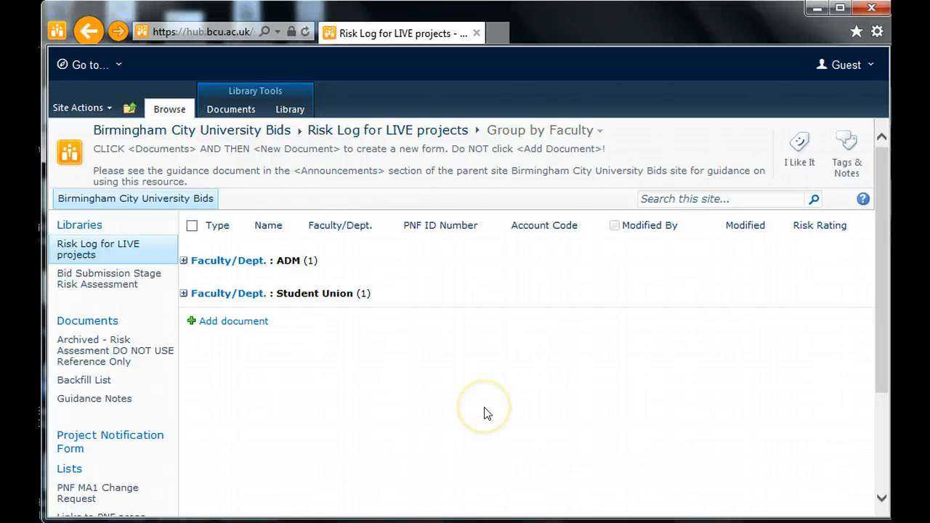
left_click(162, 107)
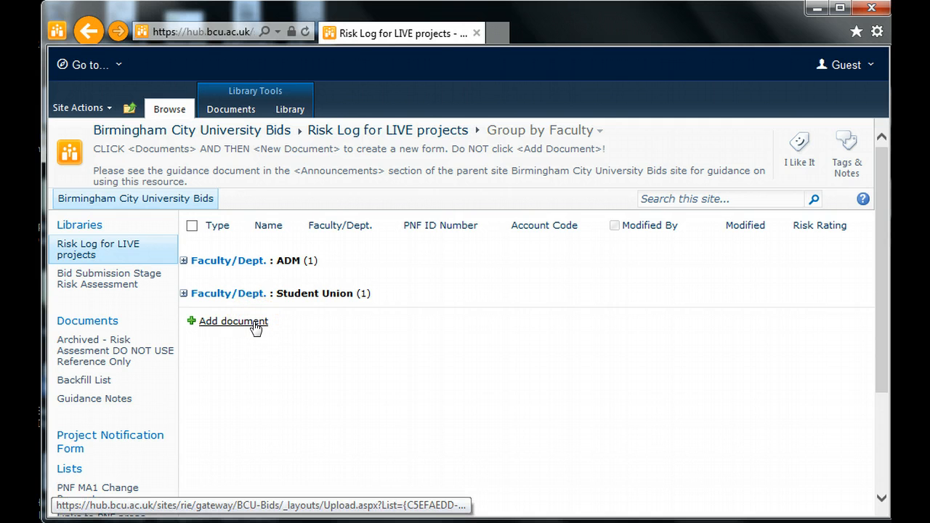
left_click(231, 109)
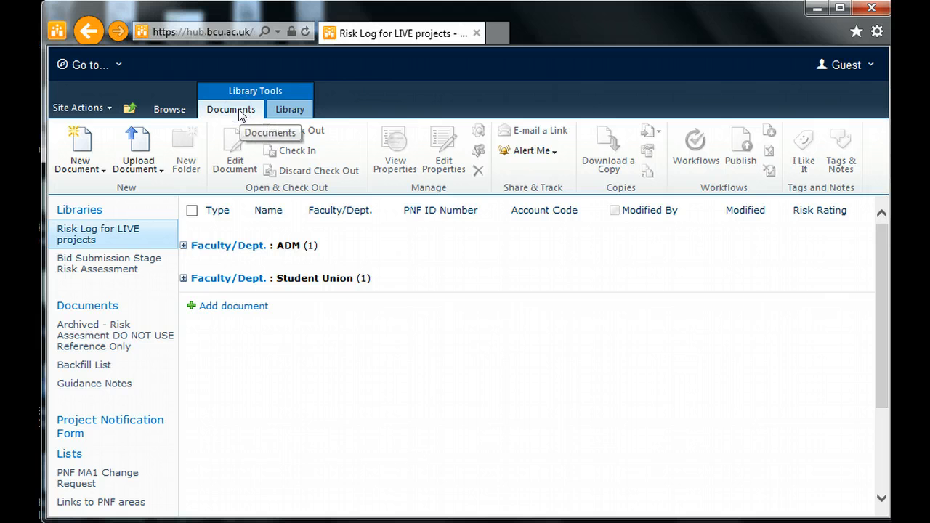
left_click(82, 143)
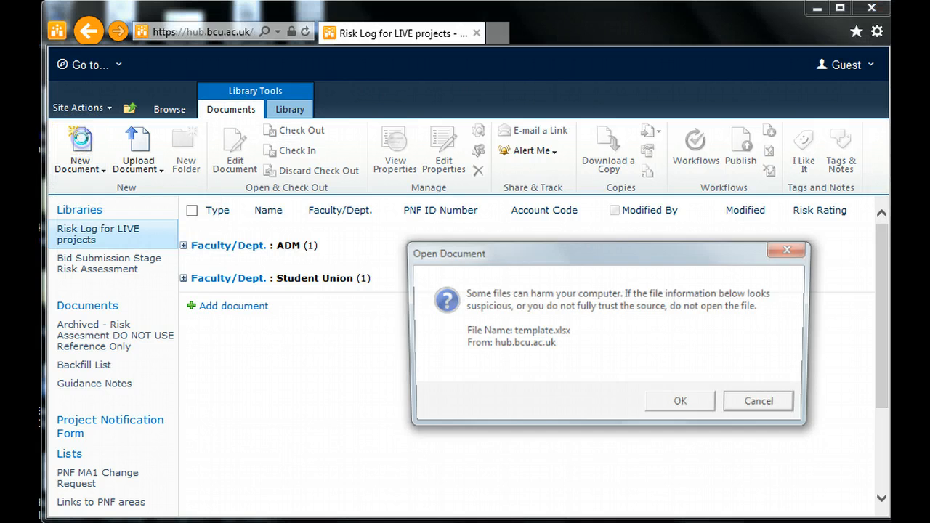
left_click(683, 405)
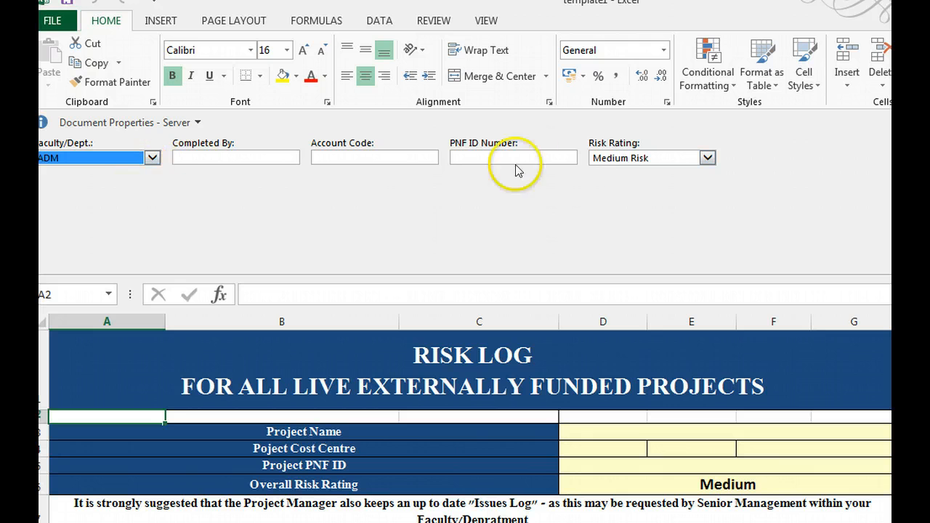
- Set the document's Faculty/Dept. property to EIBE and fill in the completer's name and the account code
left_click(153, 159)
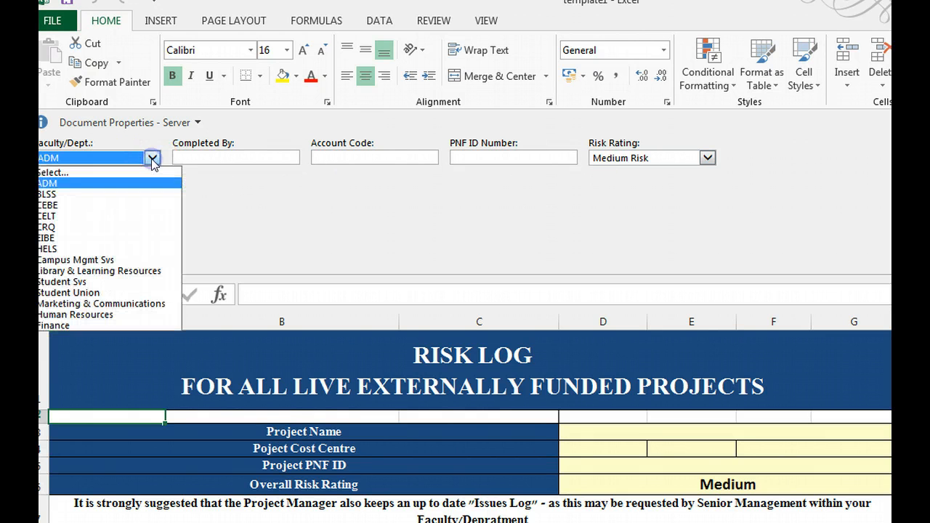
left_click(61, 239)
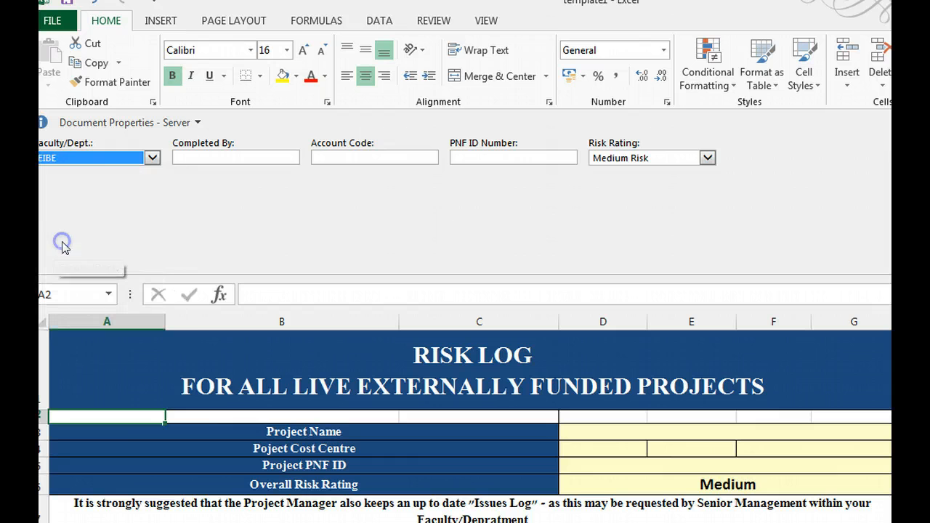
left_click(262, 153)
type("D")
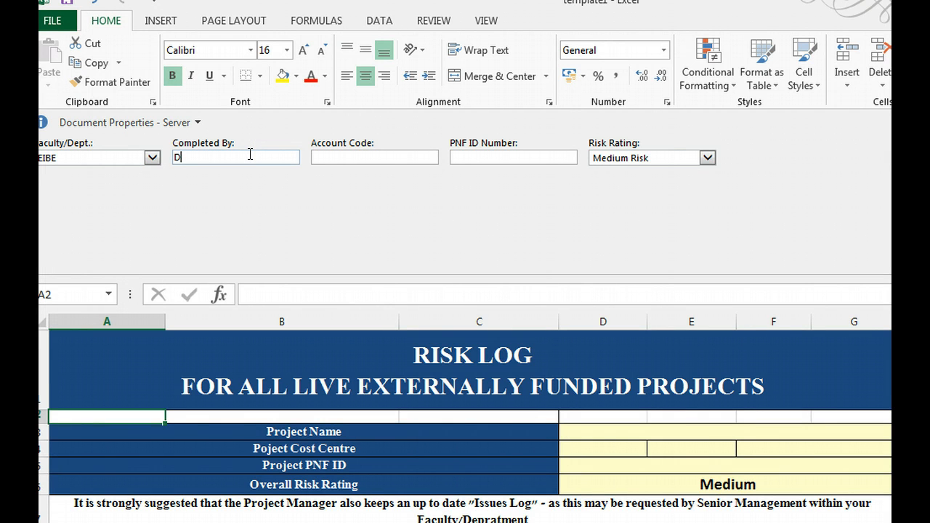
type(" price")
left_click(342, 154)
type("d ret gar5667")
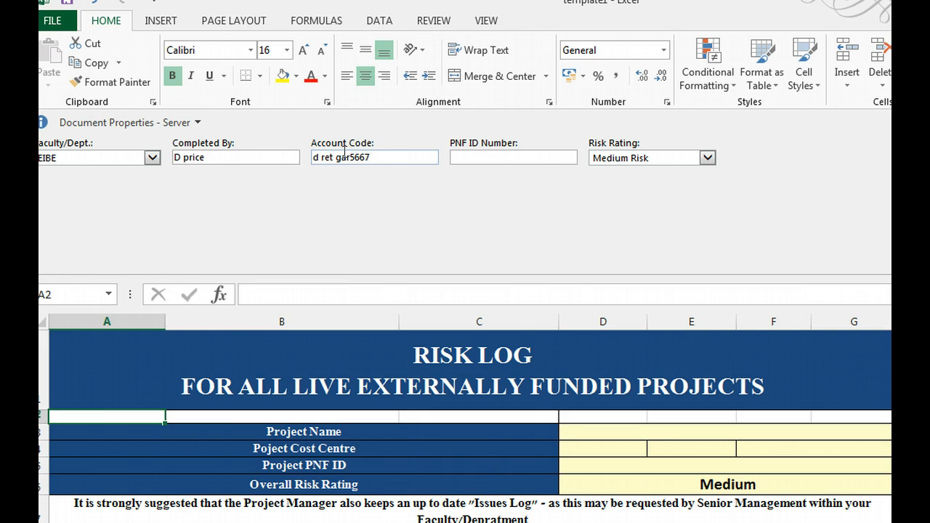
- Enter the PNF ID number in the document properties and set the Risk Rating to Medium Risk
left_click(528, 160)
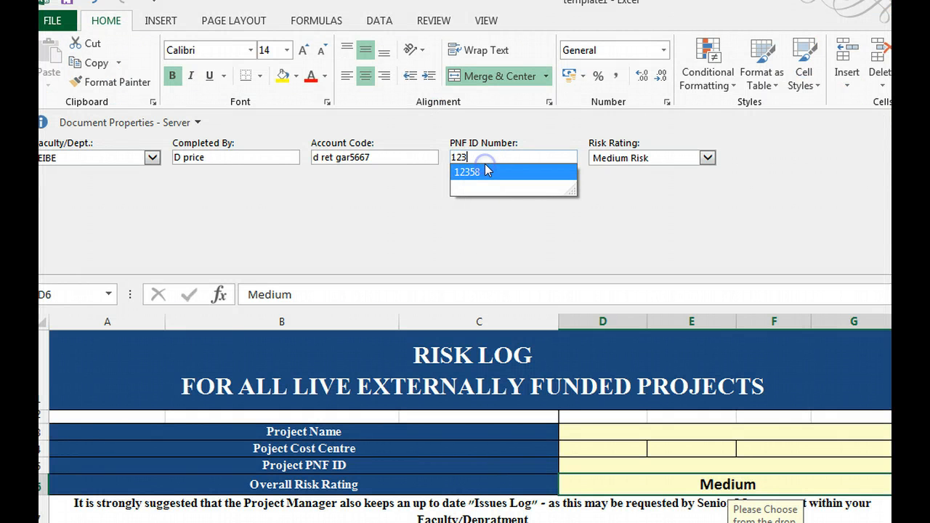
left_click(484, 167)
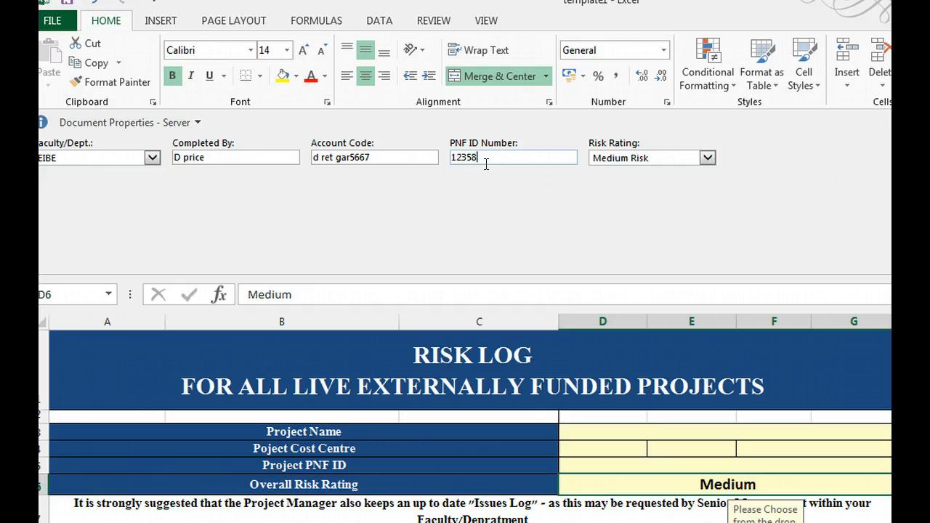
left_click(707, 158)
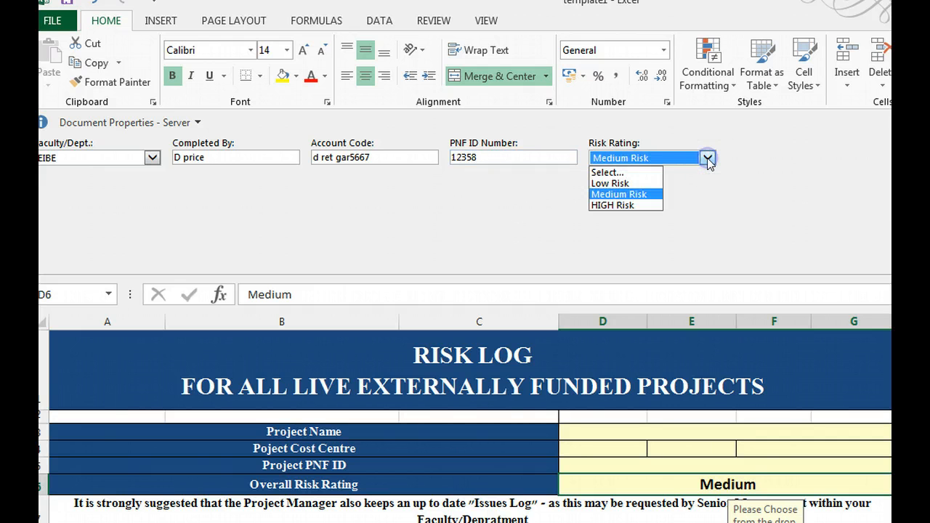
left_click(613, 191)
left_click(654, 210)
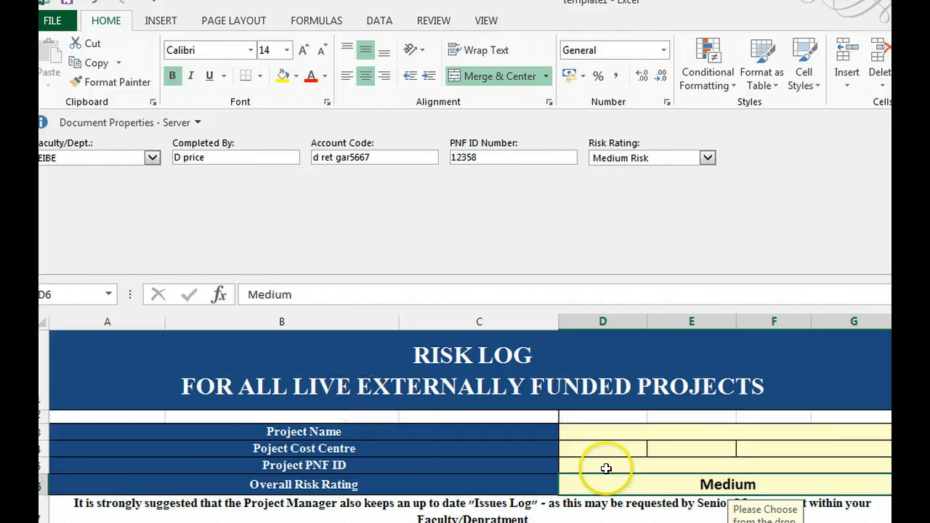
- Save the workbook in the current Risk Assessment Forms web folder as "Enter your project name - same as used on the PNF"
scroll(465, 426, "down", 3)
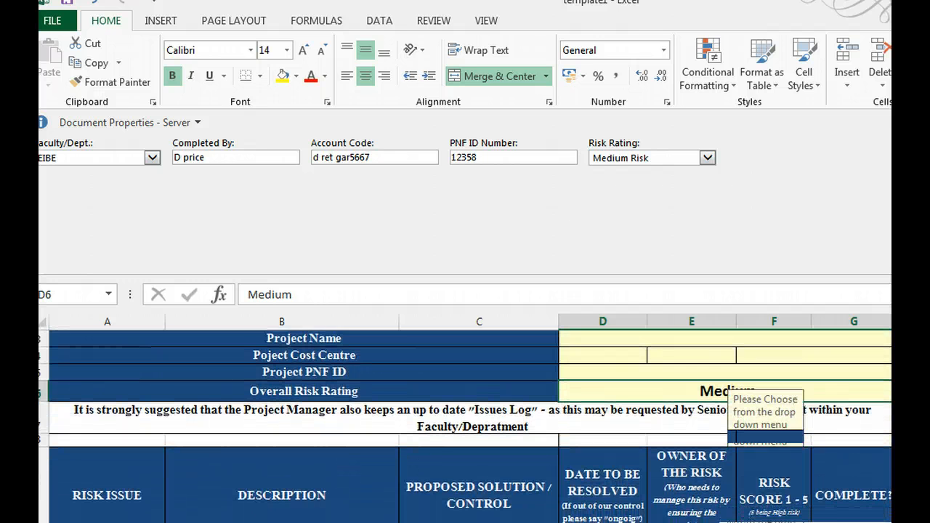
scroll(465, 426, "down", 5)
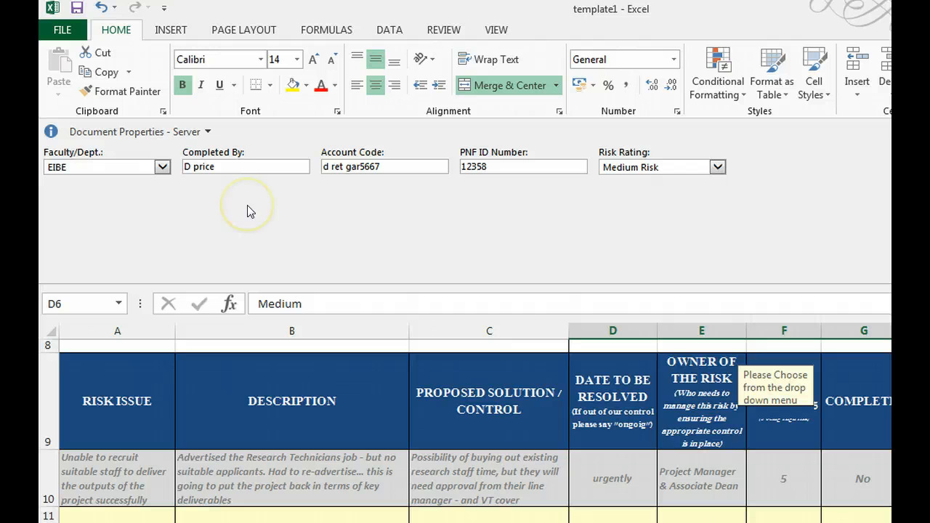
left_click(62, 30)
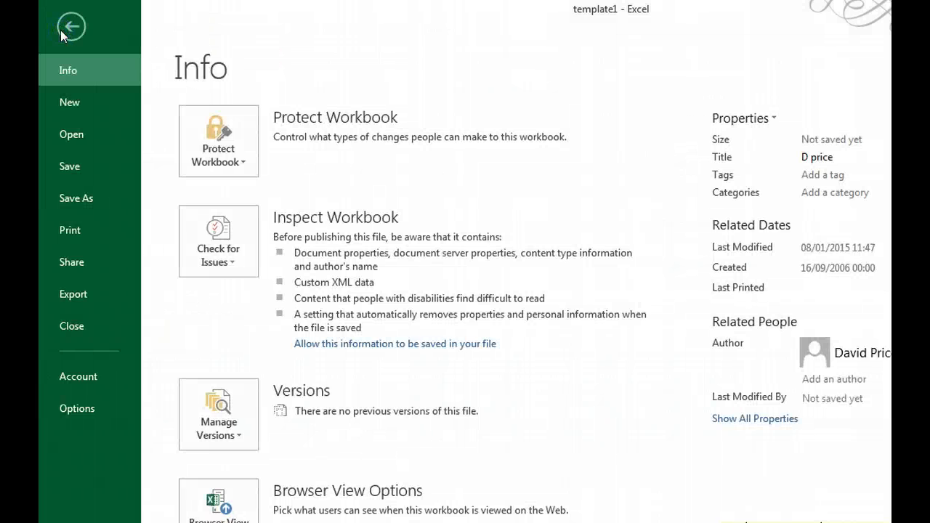
left_click(67, 209)
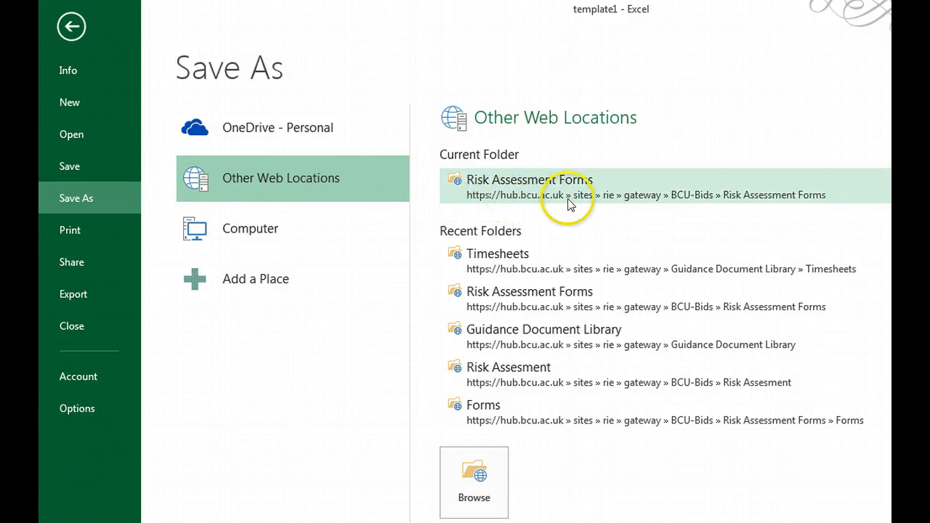
left_click(532, 184)
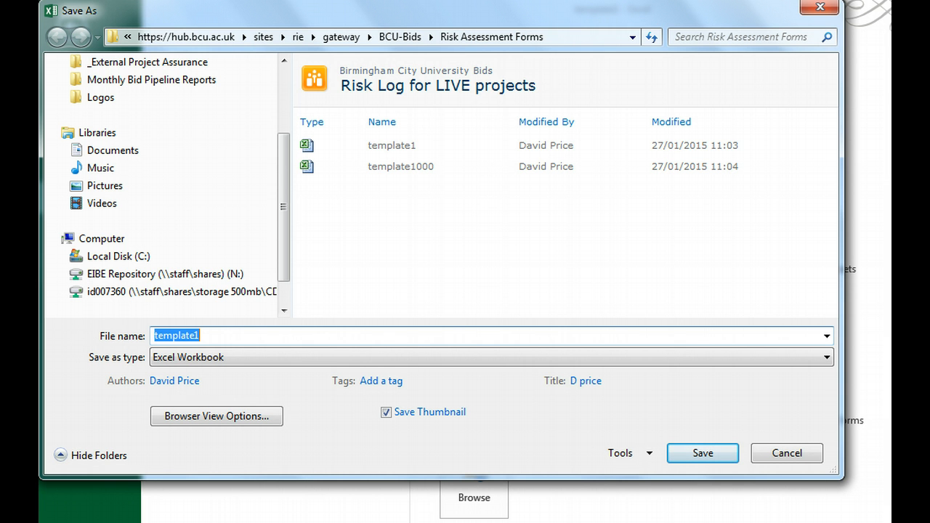
type("Enter your project name - same as used on the PNF")
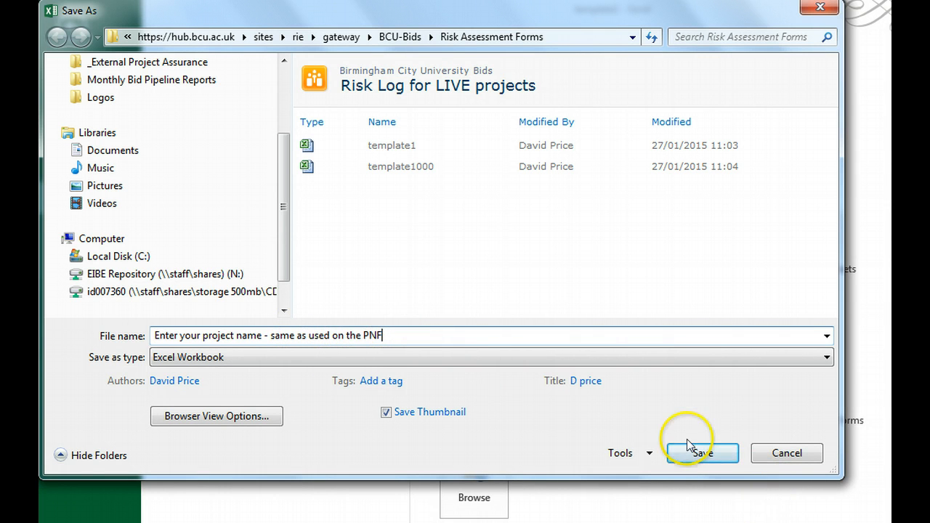
left_click(709, 455)
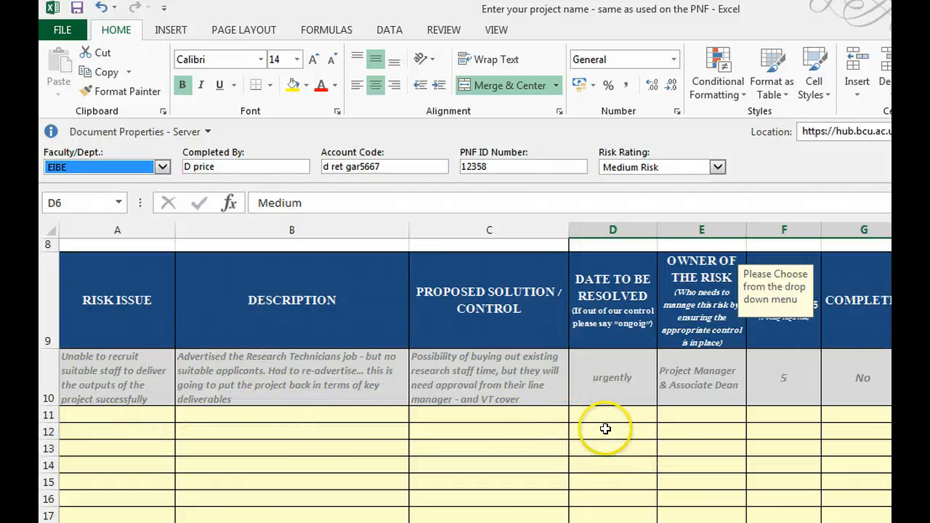
left_click(77, 8)
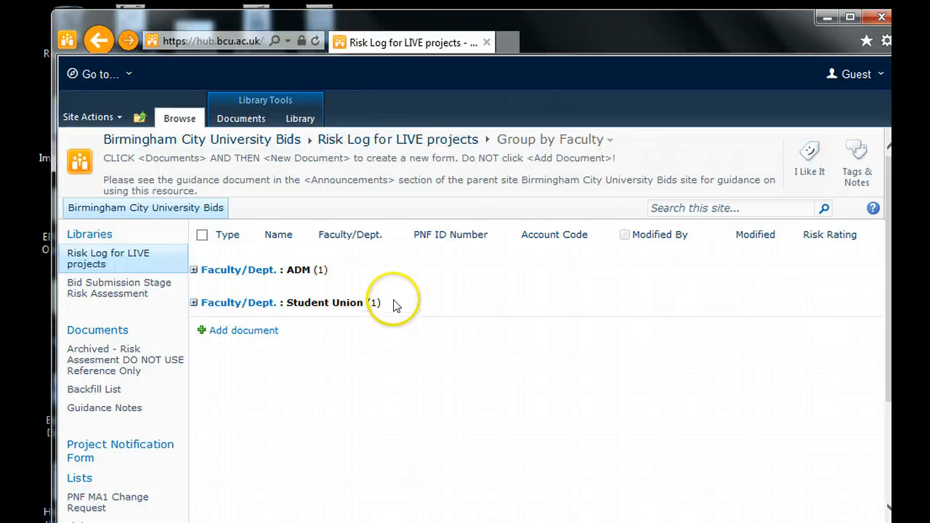
- Open the new EIBE risk log from the refreshed library in Edit mode with editing enabled, and close it without saving
left_click(316, 42)
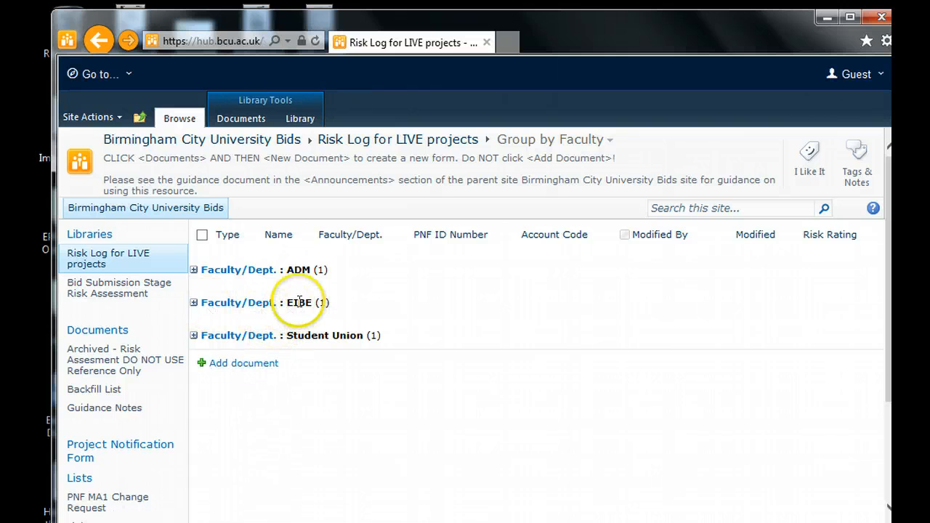
left_click(194, 303)
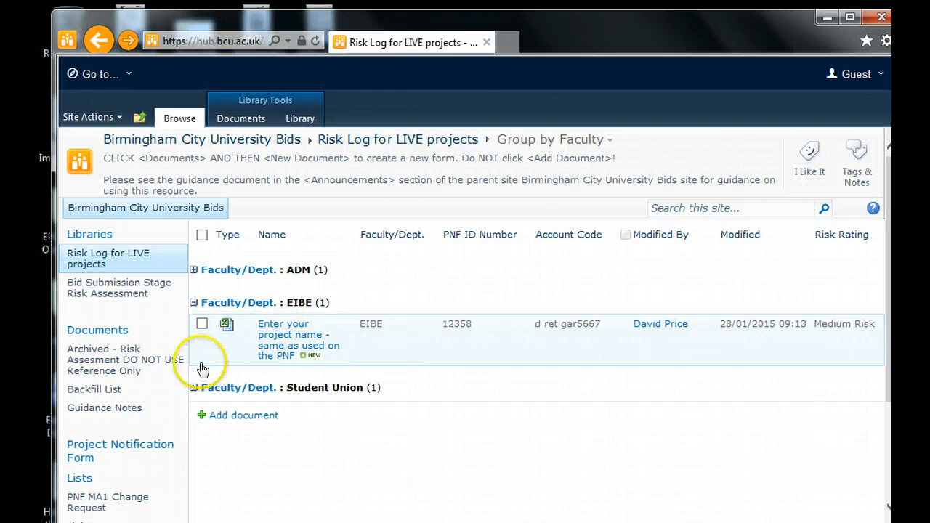
left_click(272, 340)
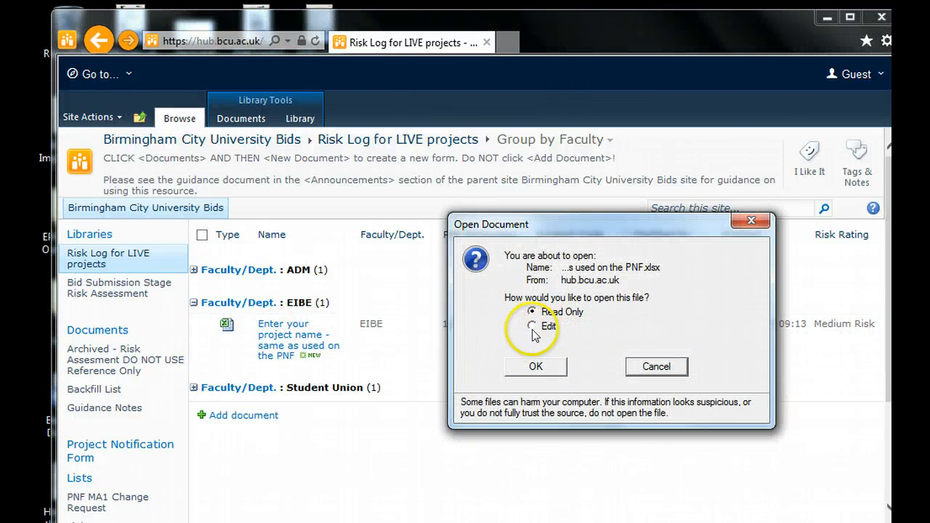
left_click(533, 326)
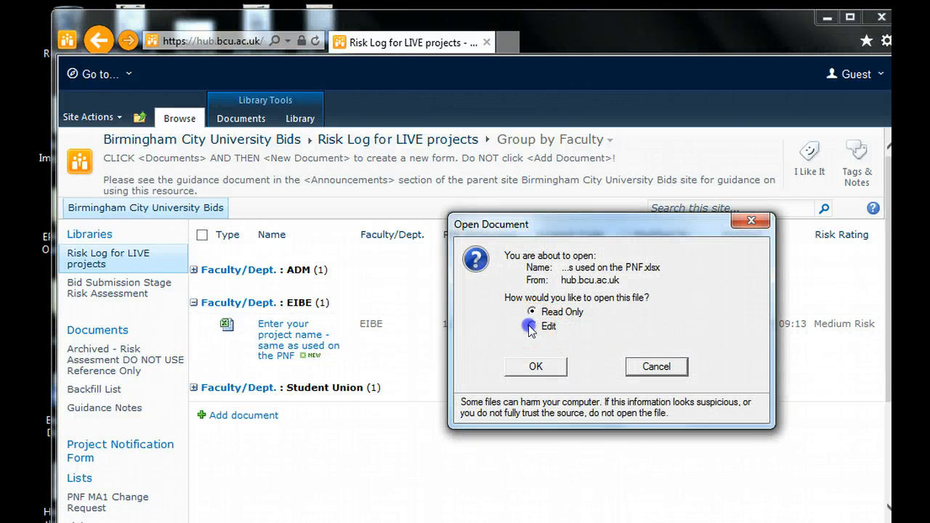
left_click(538, 367)
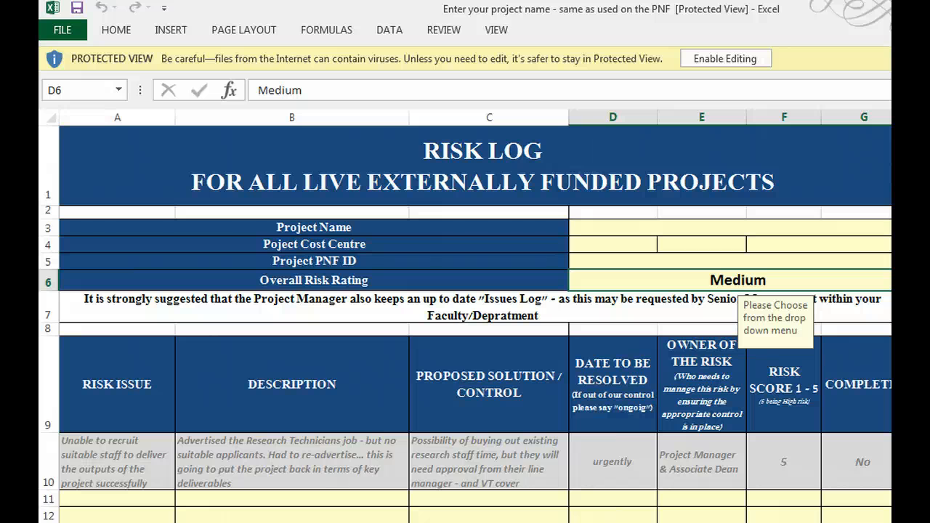
left_click(730, 60)
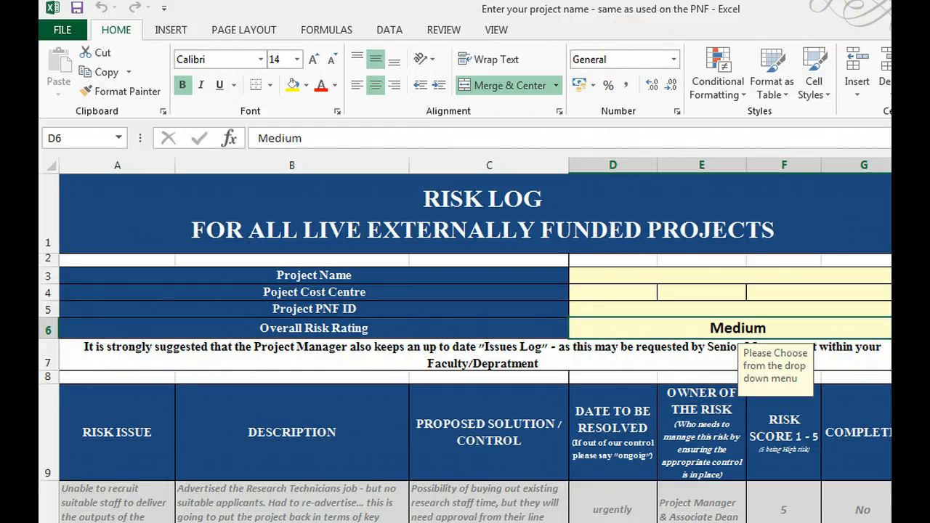
key("alt+F4")
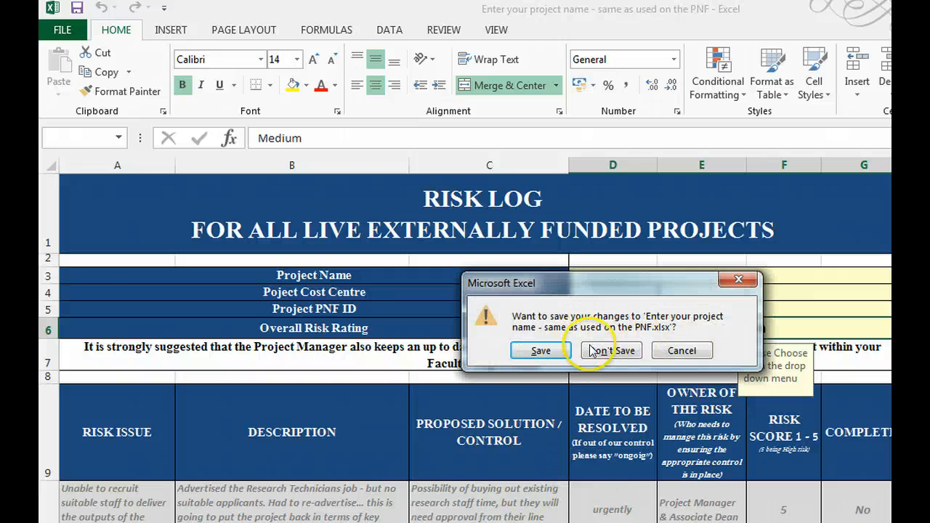
left_click(627, 351)
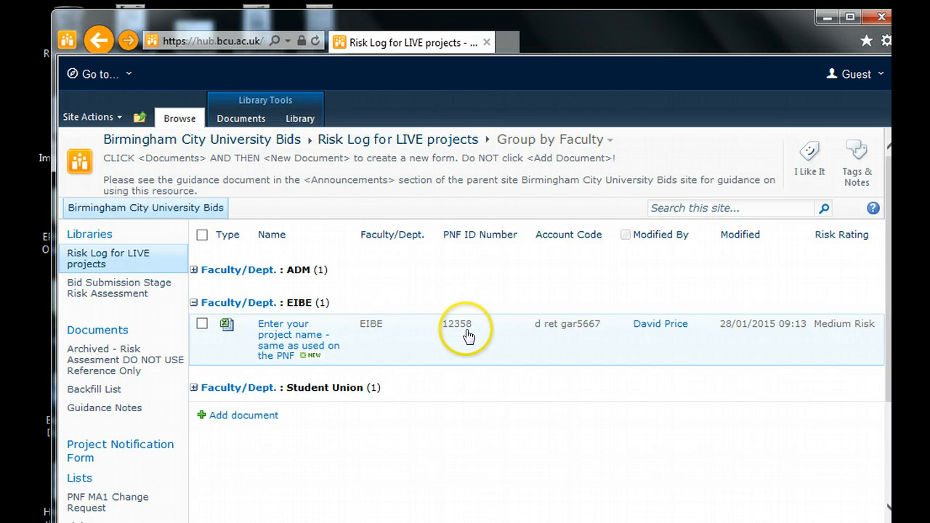
- Edit the EIBE risk log's properties to Faculty/Dept. ADM with a shortened PNF ID number, save them and expand the ADM group
left_click(201, 326)
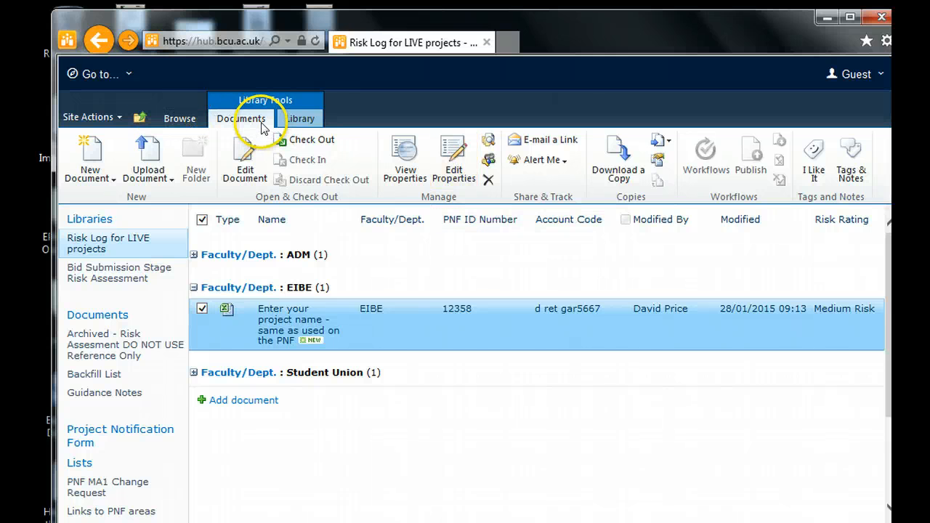
left_click(454, 158)
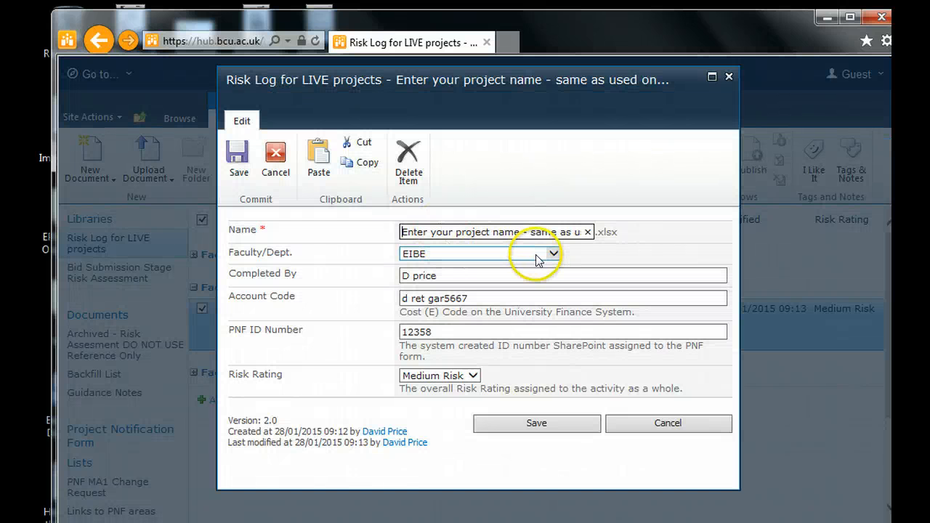
left_click(554, 255)
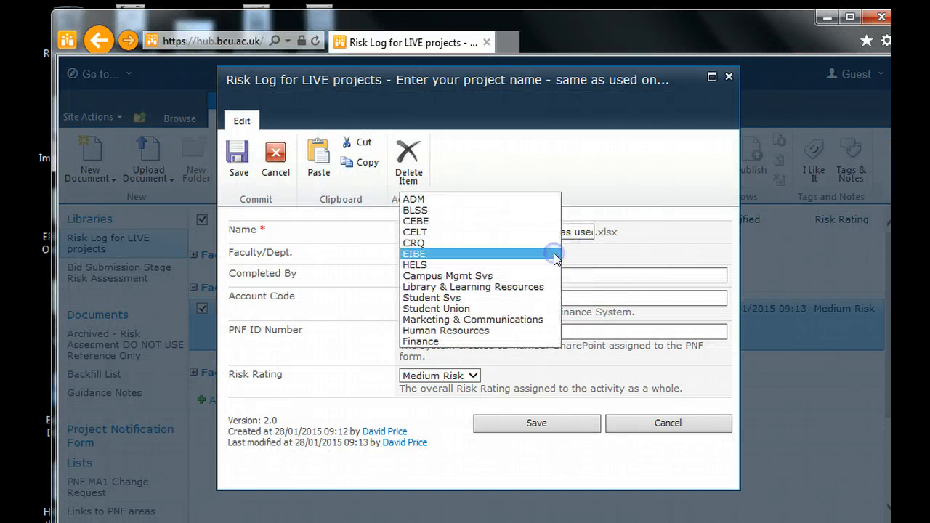
left_click(419, 202)
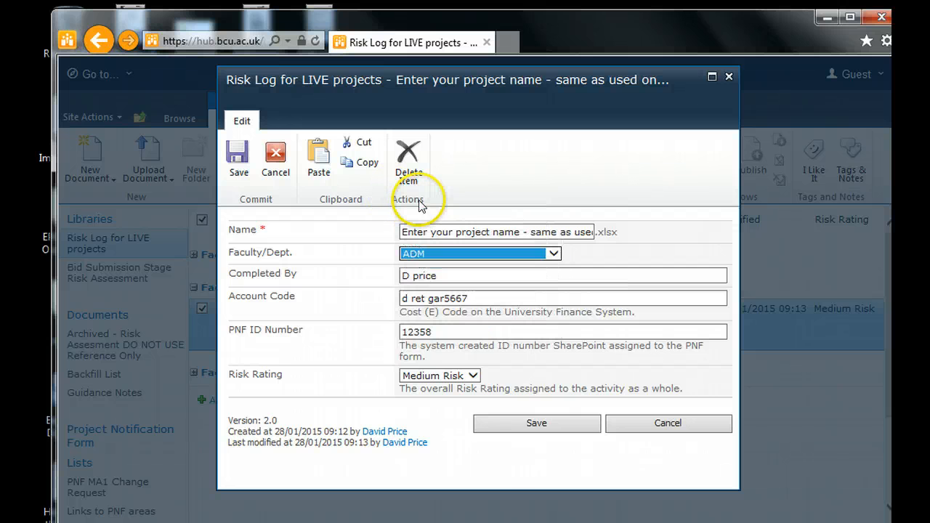
left_click(439, 332)
key("BackSpace")
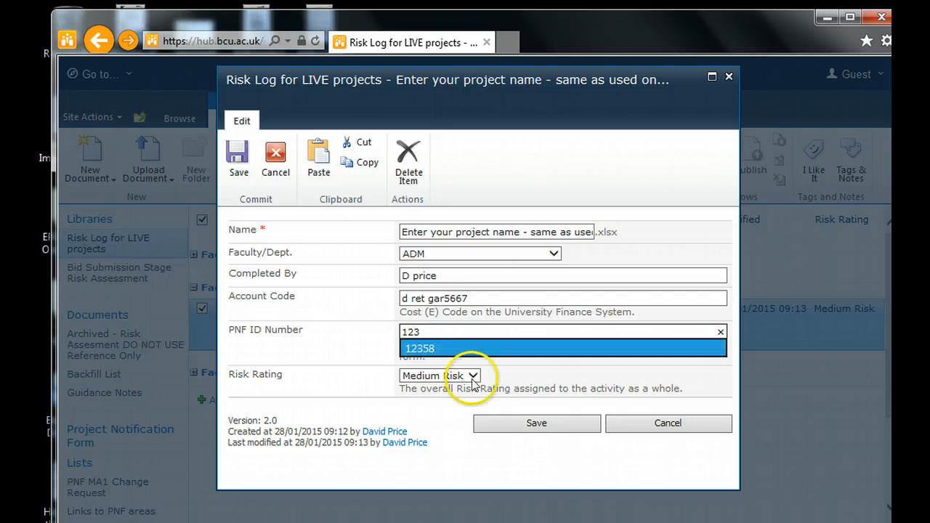
left_click(551, 423)
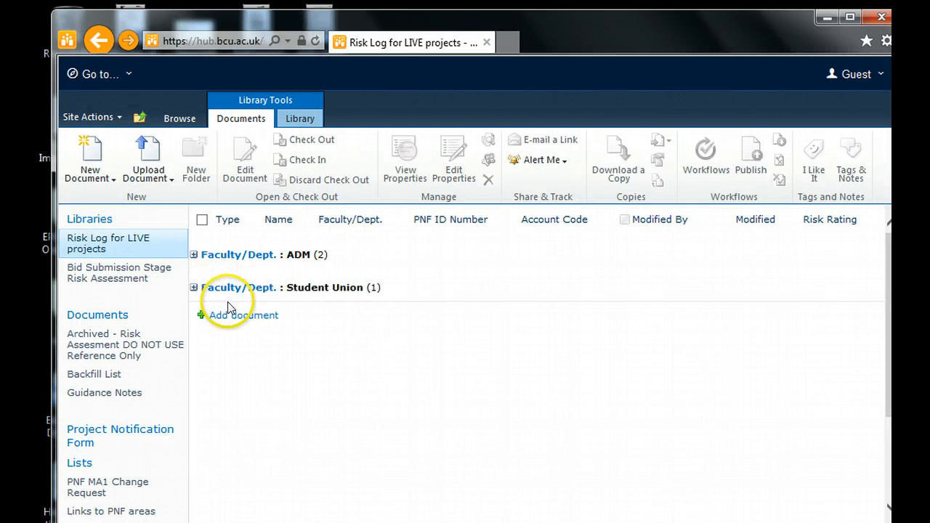
left_click(195, 255)
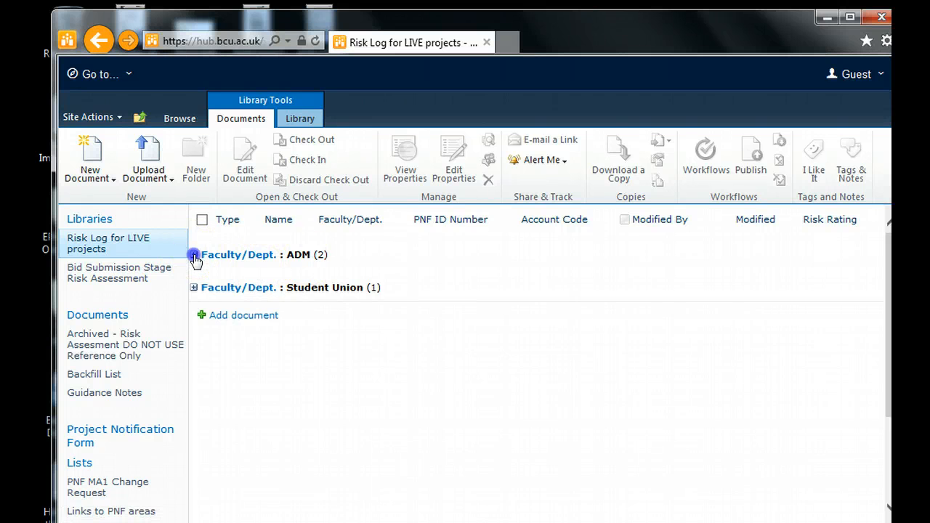